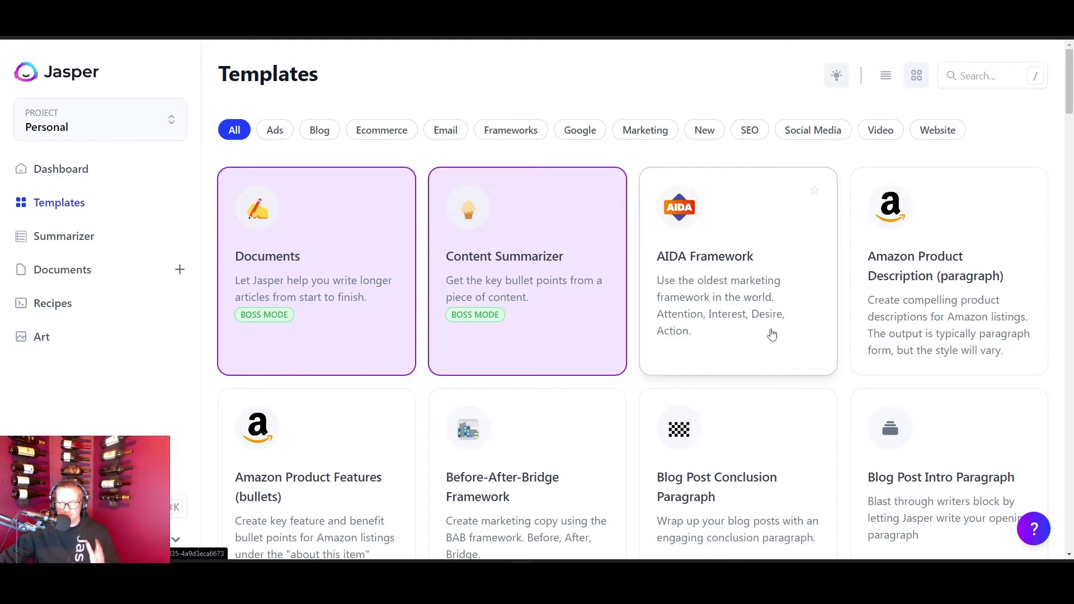
# - Look through the full template gallery to see which kinds of content templates are offered
pyautogui.scroll(-10, 772, 334)
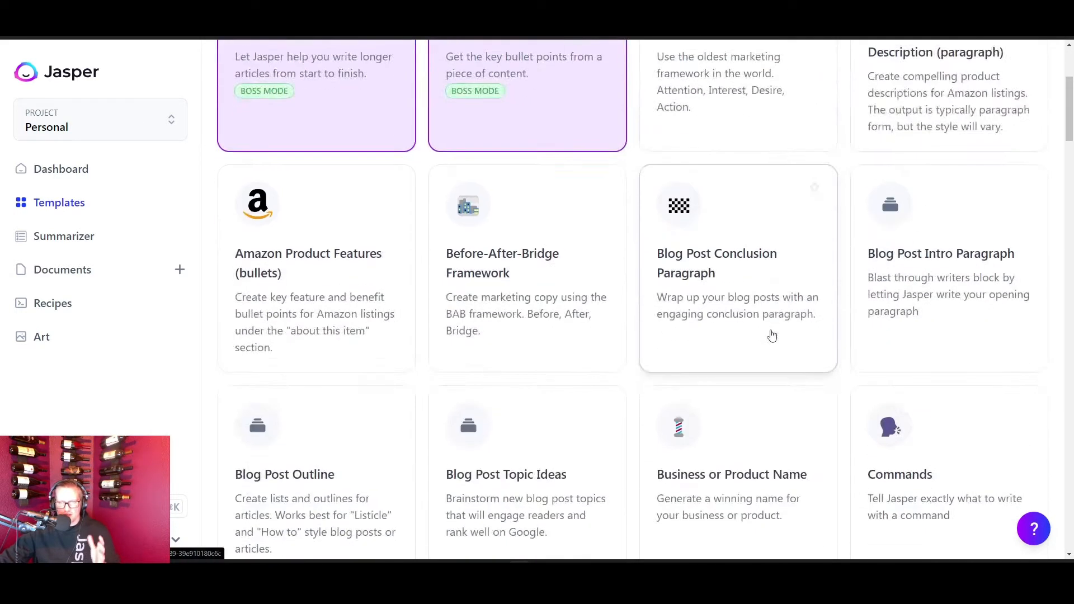
pyautogui.scroll(-7, 772, 336)
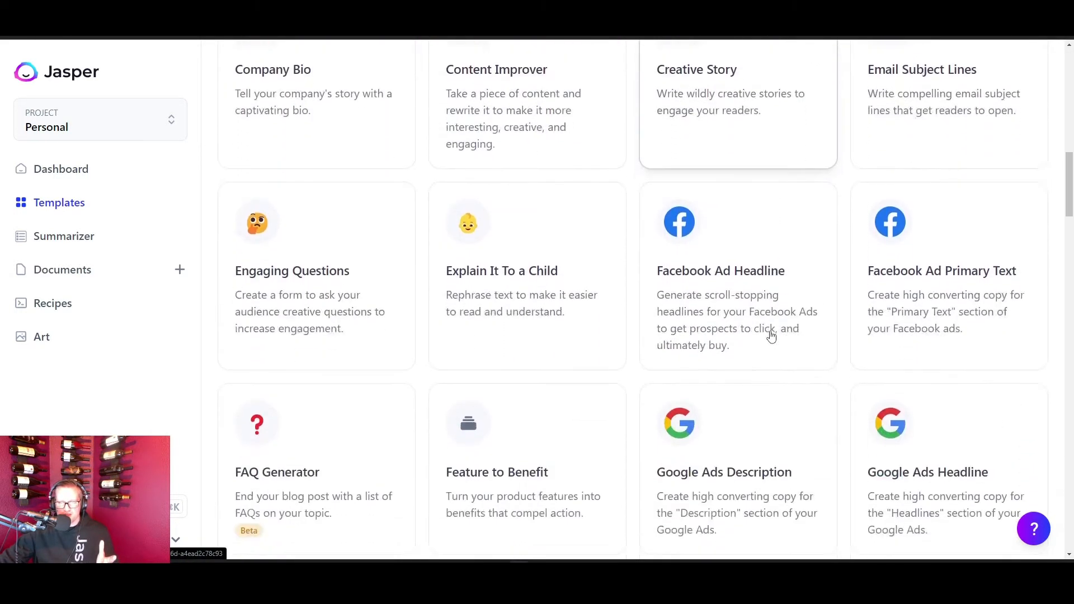
pyautogui.scroll(-5, 772, 336)
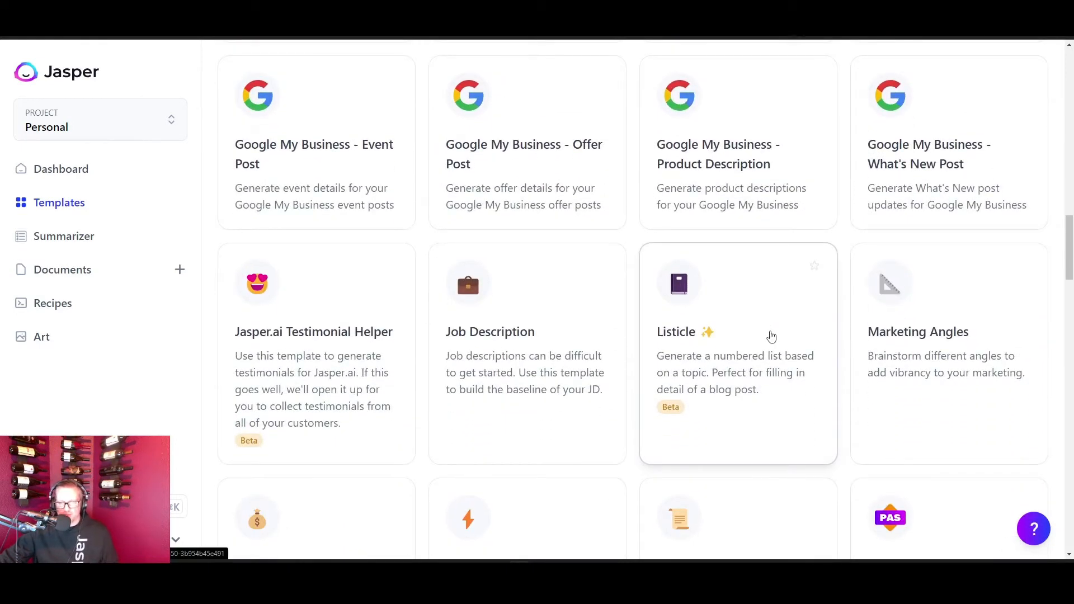
pyautogui.scroll(-8, 771, 335)
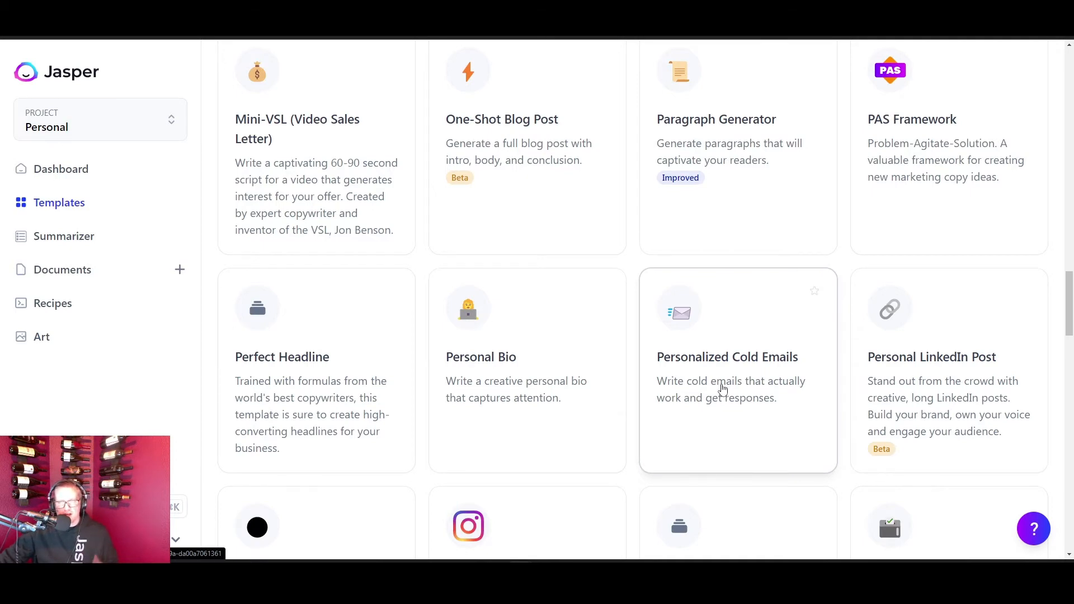
pyautogui.scroll(3, 722, 388)
pyautogui.scroll(2, 721, 391)
pyautogui.scroll(2, 720, 388)
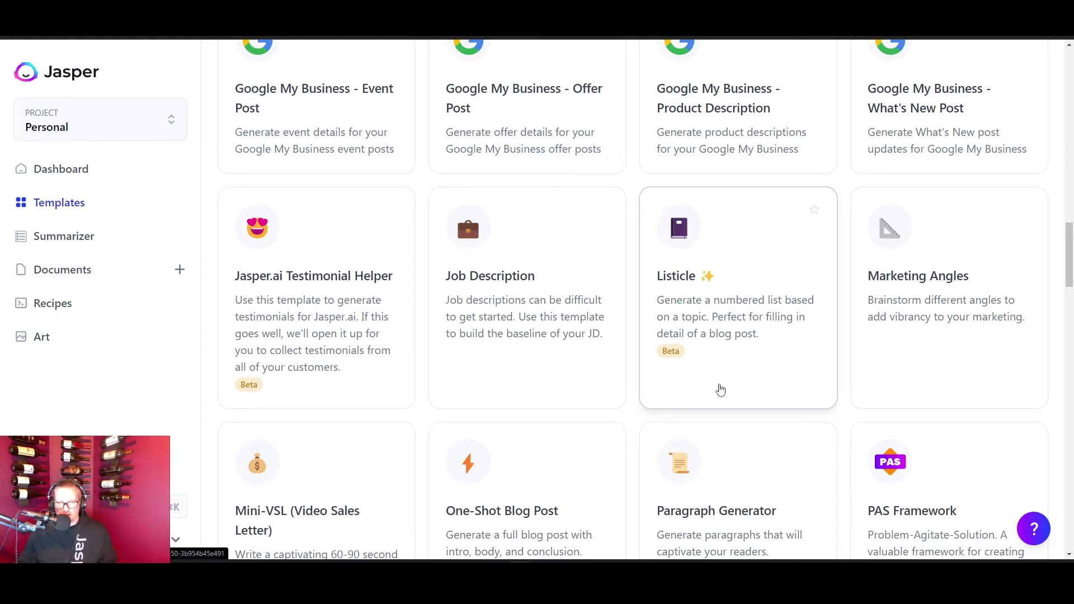
pyautogui.scroll(15, 721, 386)
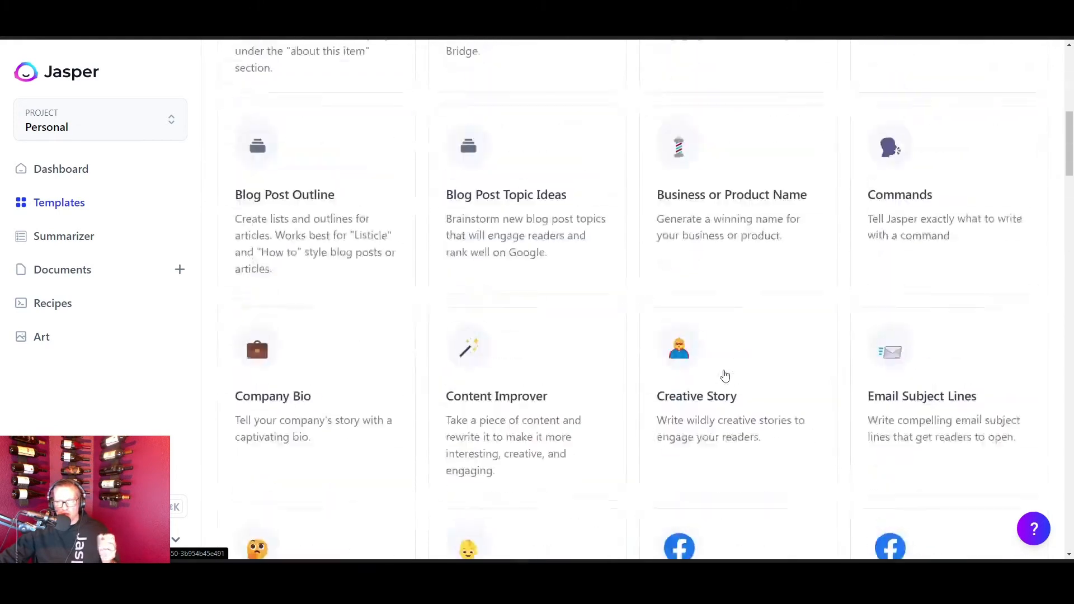
pyautogui.scroll(3, 724, 375)
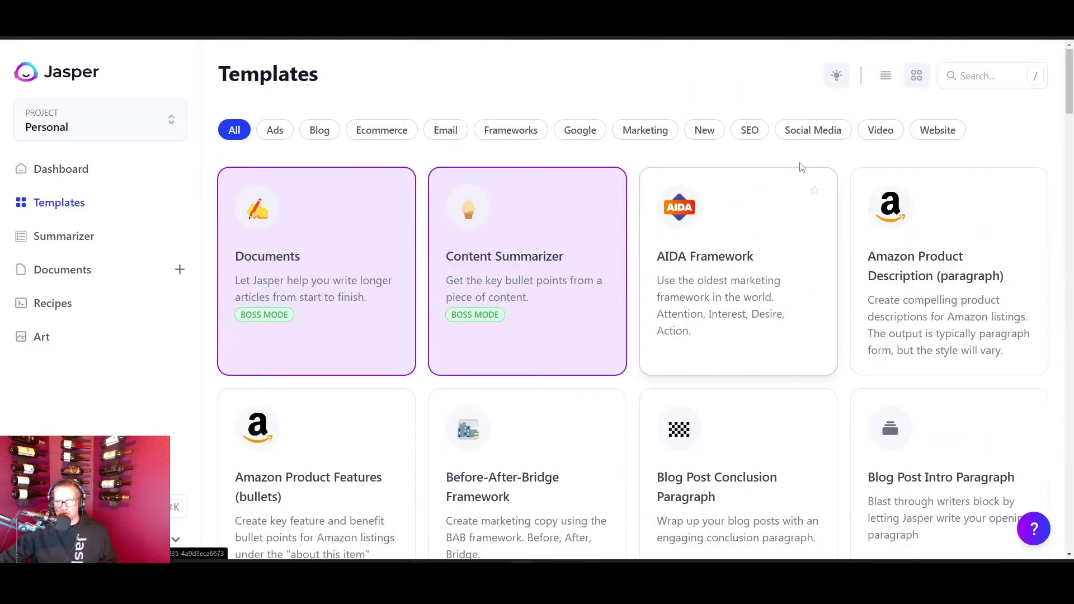
# - Filter the templates to Social Media, look through them and open the Tweet Machine template
pyautogui.click(820, 135)
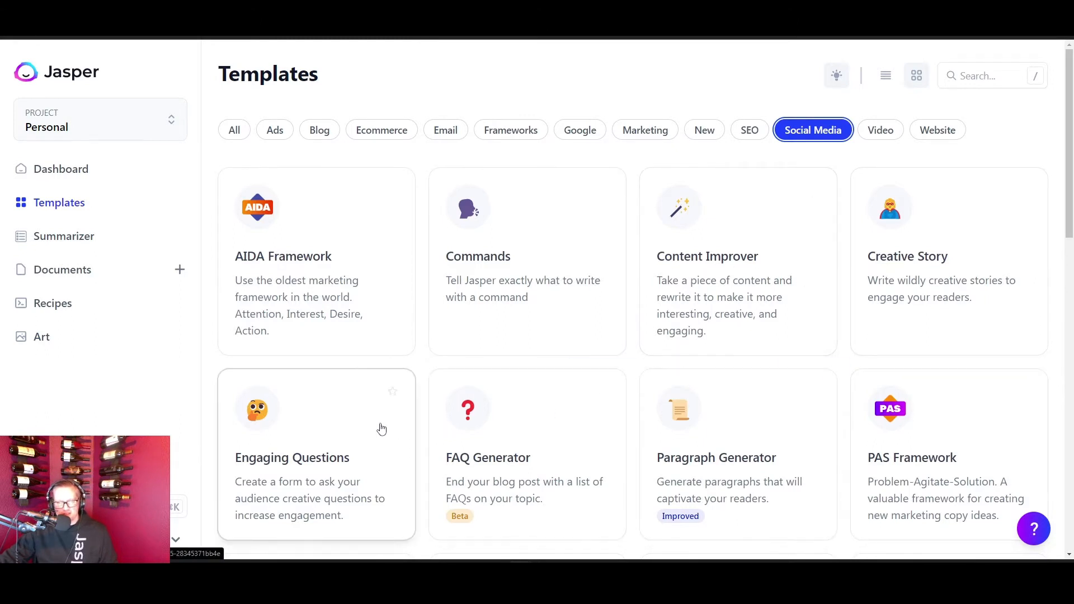
pyautogui.scroll(-3, 380, 428)
pyautogui.scroll(-6, 381, 429)
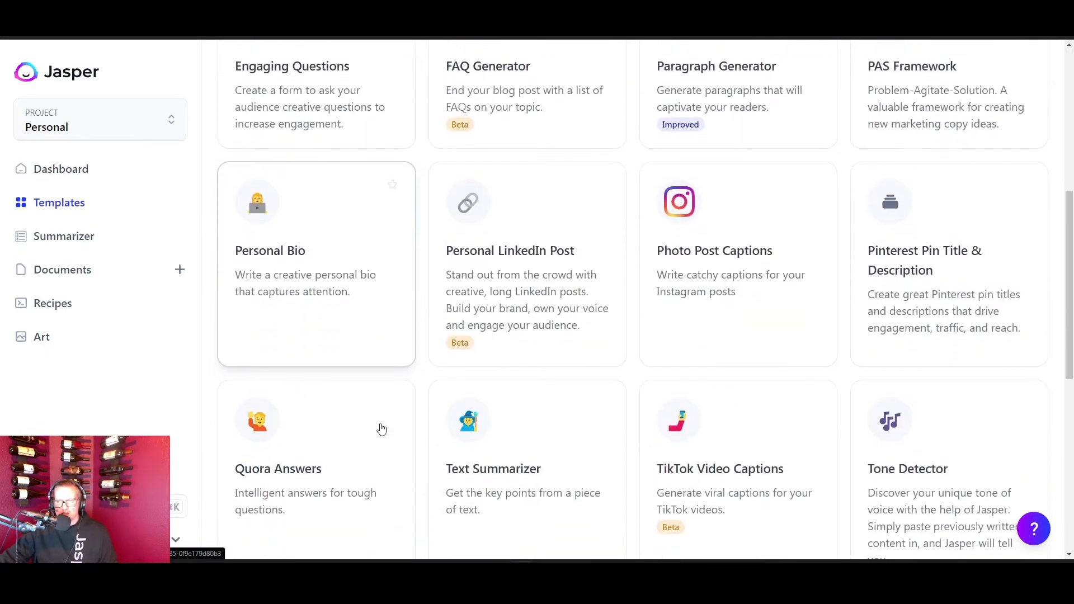
pyautogui.scroll(-3, 381, 429)
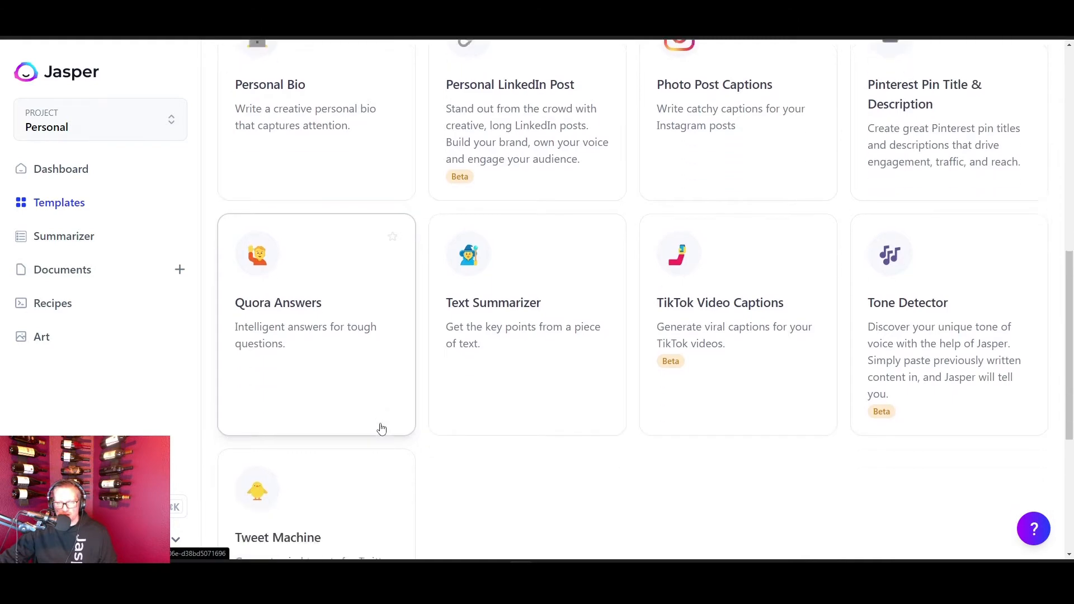
pyautogui.scroll(6, 516, 387)
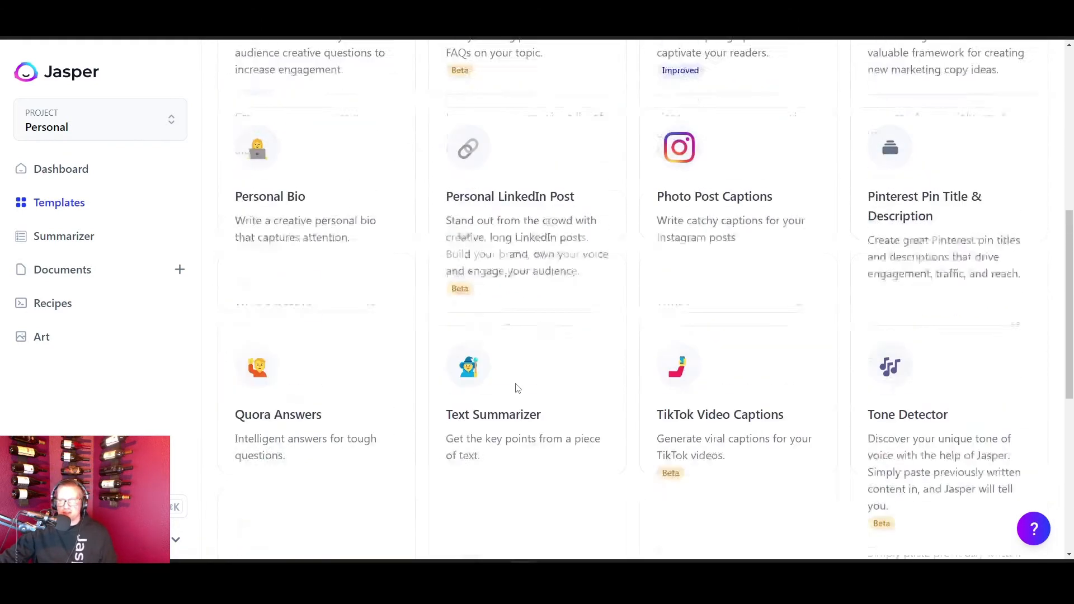
pyautogui.scroll(1, 779, 209)
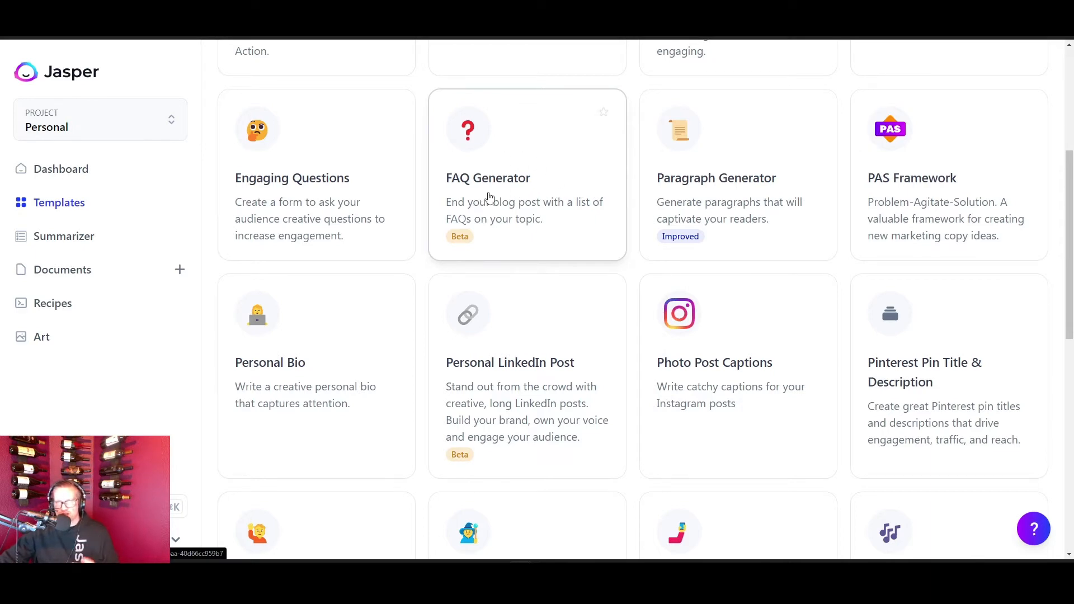
pyautogui.scroll(5, 488, 196)
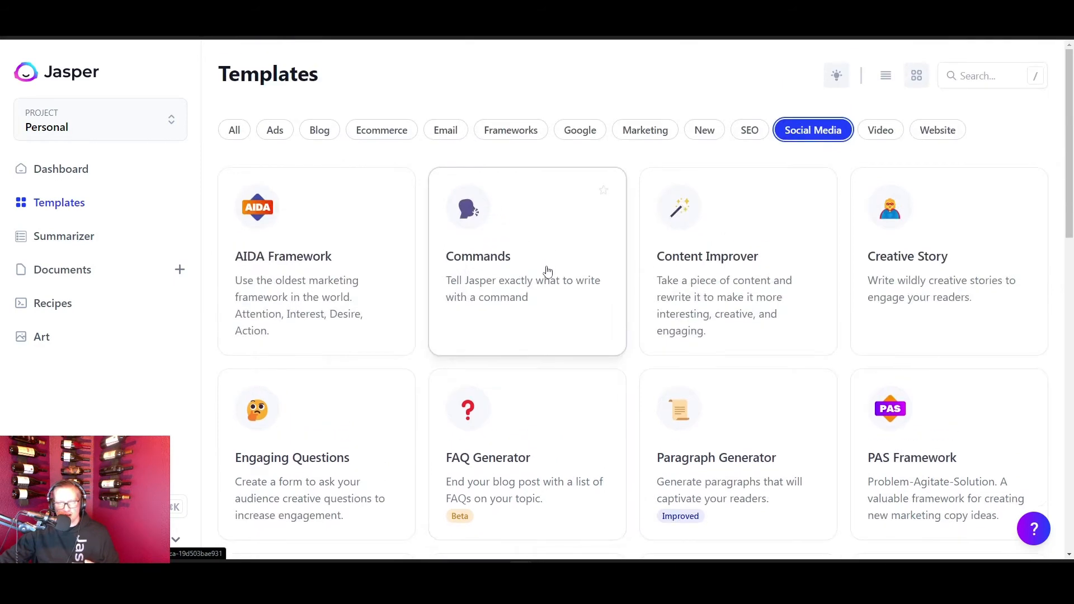
pyautogui.scroll(-10, 546, 272)
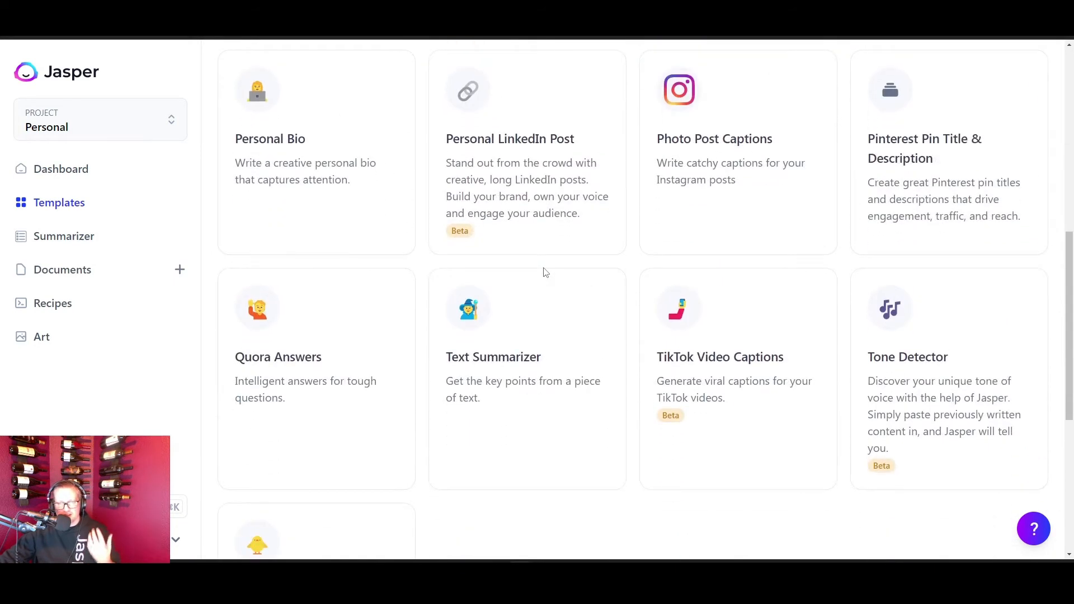
pyautogui.scroll(-5, 543, 271)
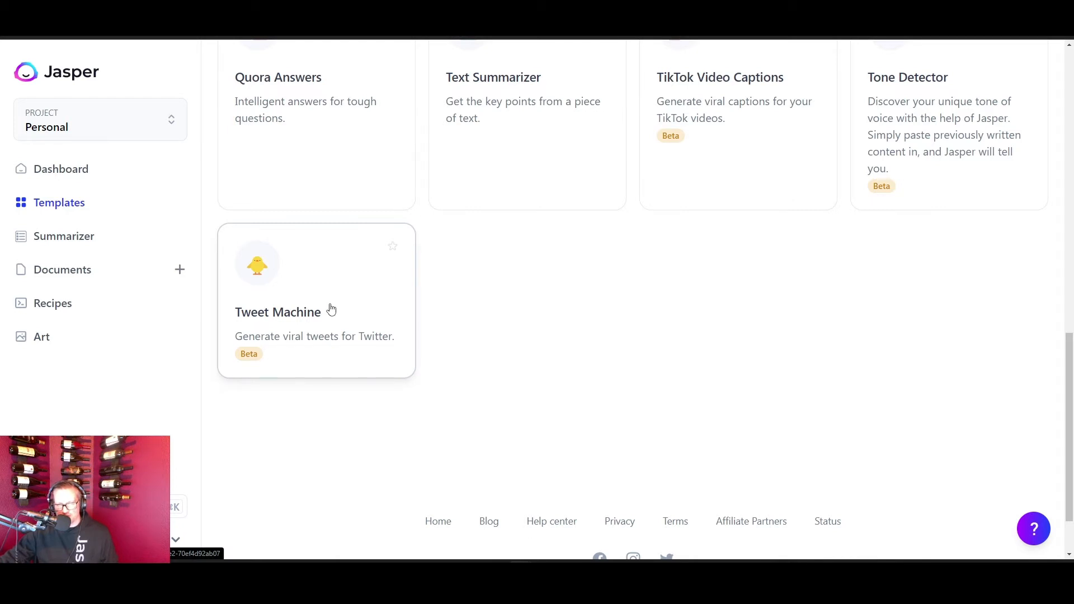
pyautogui.click(330, 309)
# - Replace the tweet's topic with "Tips for creating engaging content"
pyautogui.moveTo(386, 149); pyautogui.dragTo(202, 156)
pyautogui.press('BackSpace')
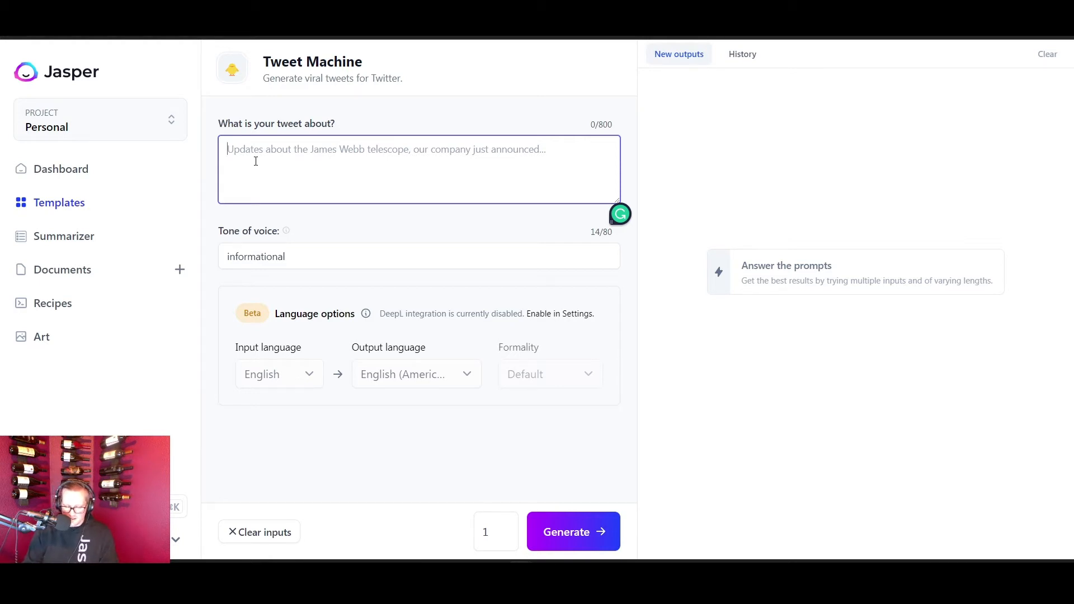
pyautogui.write('Tips ')
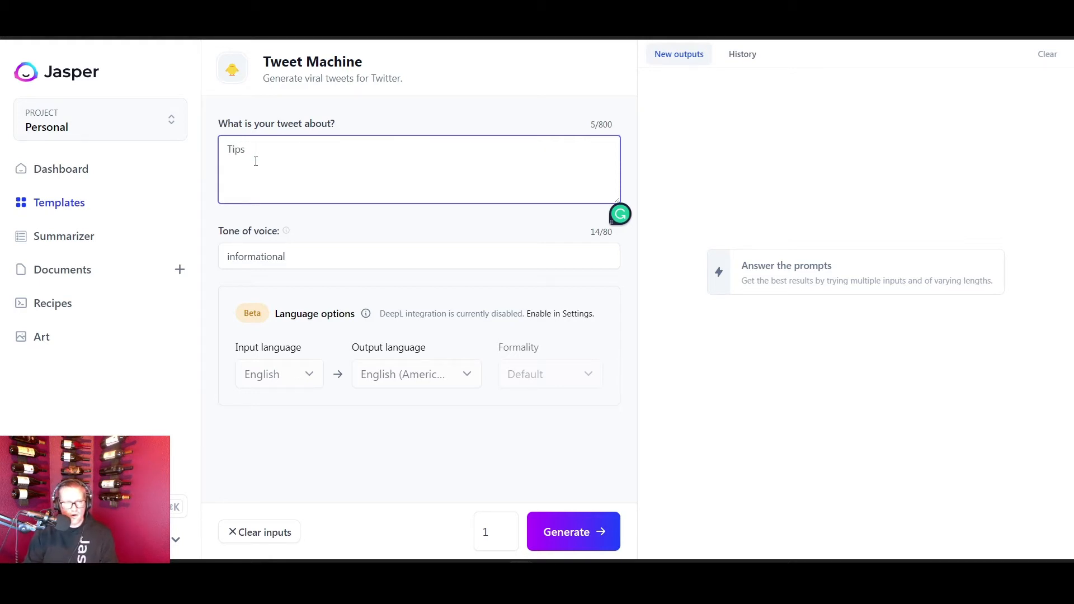
pyautogui.write('for creating ')
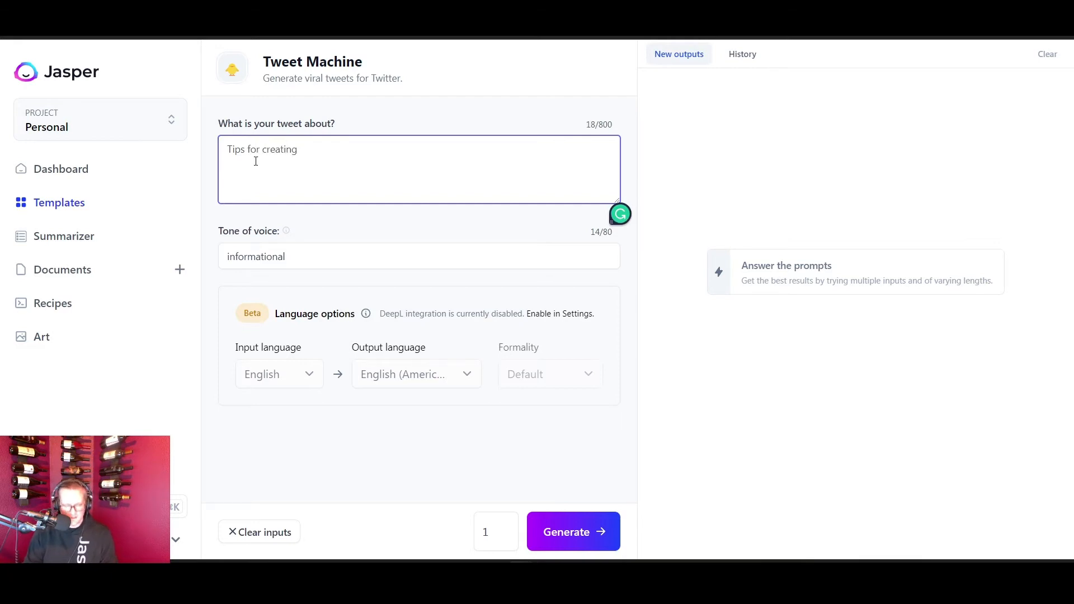
pyautogui.write('engagi')
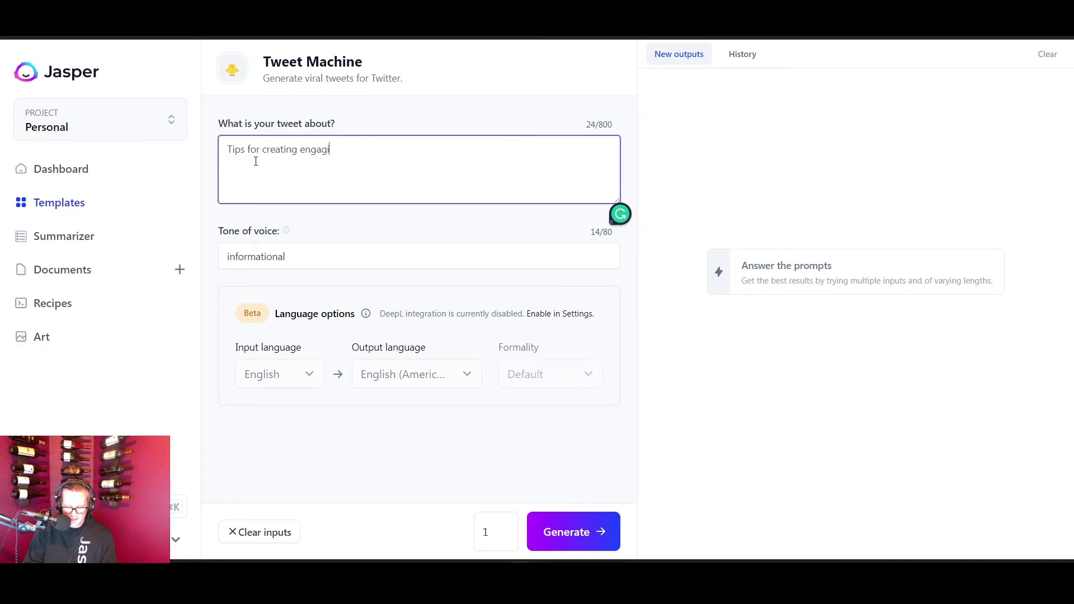
pyautogui.write('ng content')
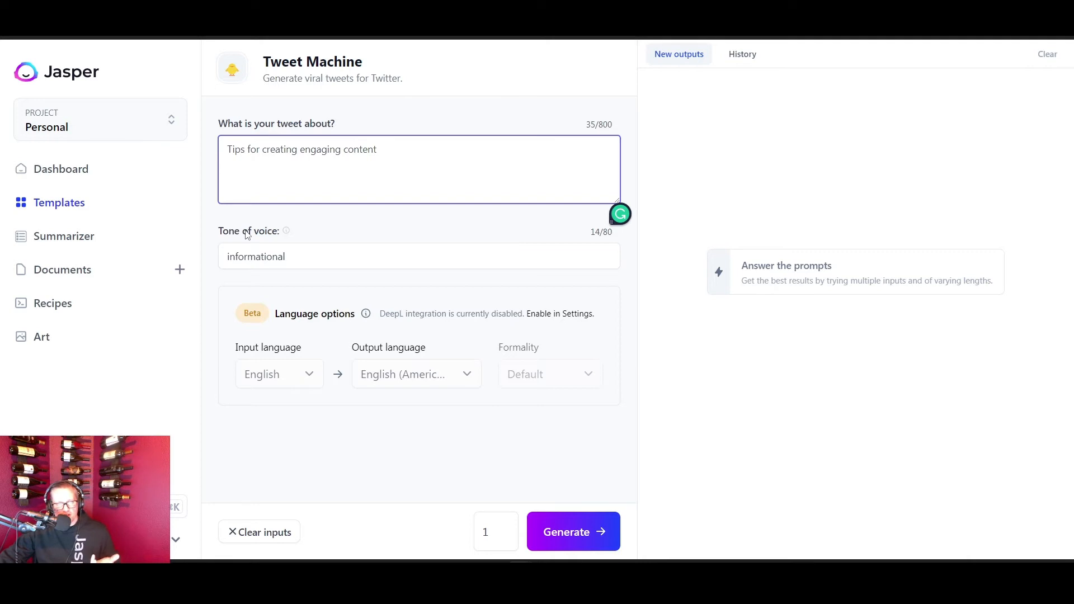
# - Set the tone of voice to "funny" and generate the tweets
pyautogui.moveTo(298, 258); pyautogui.dragTo(207, 262)
pyautogui.write('funny')
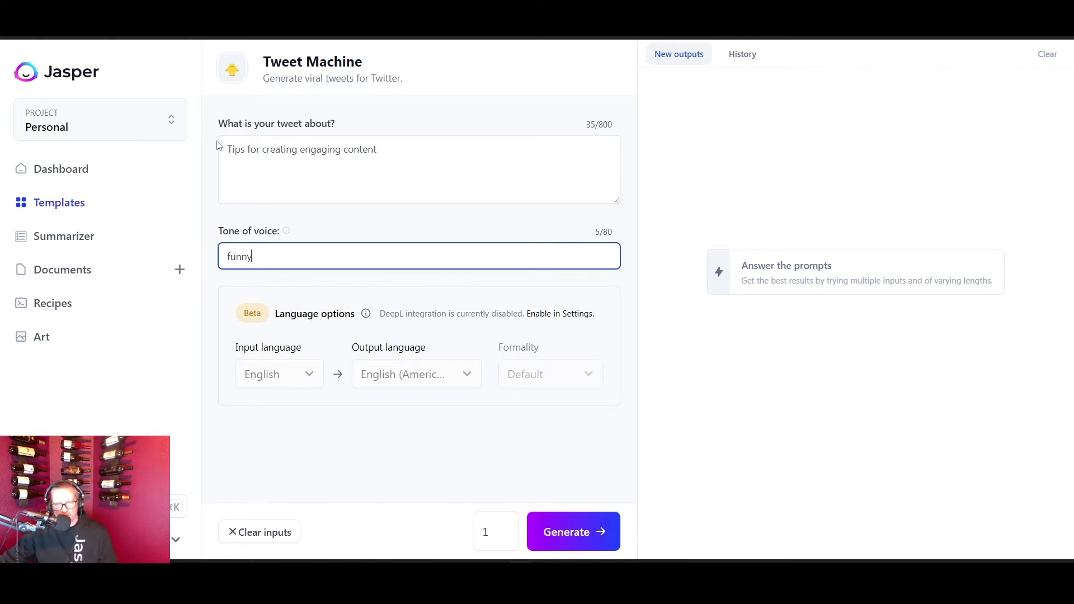
pyautogui.click(462, 225)
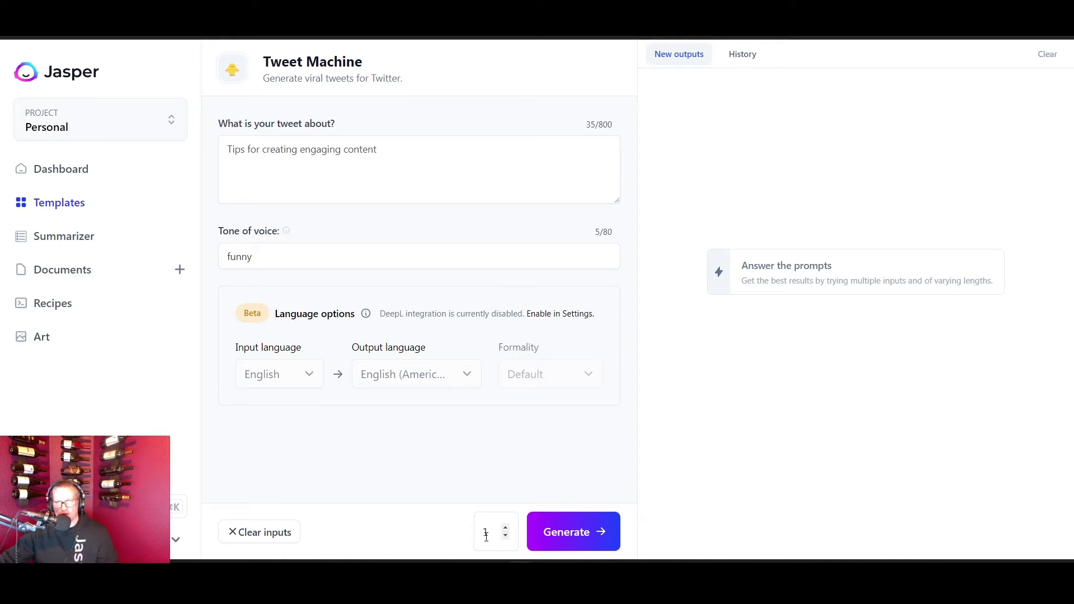
pyautogui.click(574, 533)
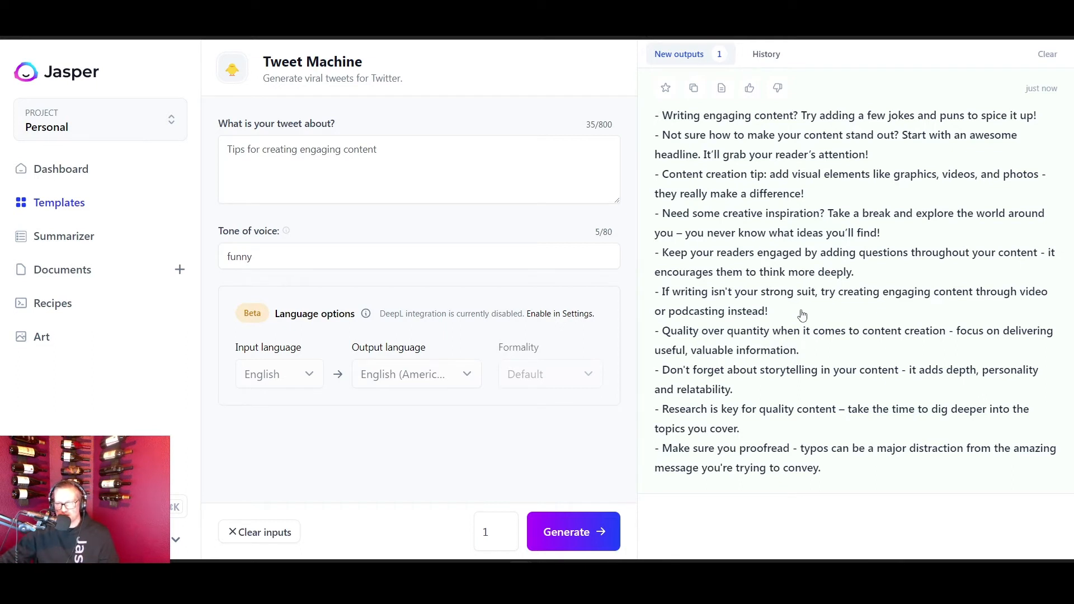
# - Open the generated tweets in the detail view, highlight the tip about keeping readers engaged with questions, and close the view
pyautogui.click(793, 258)
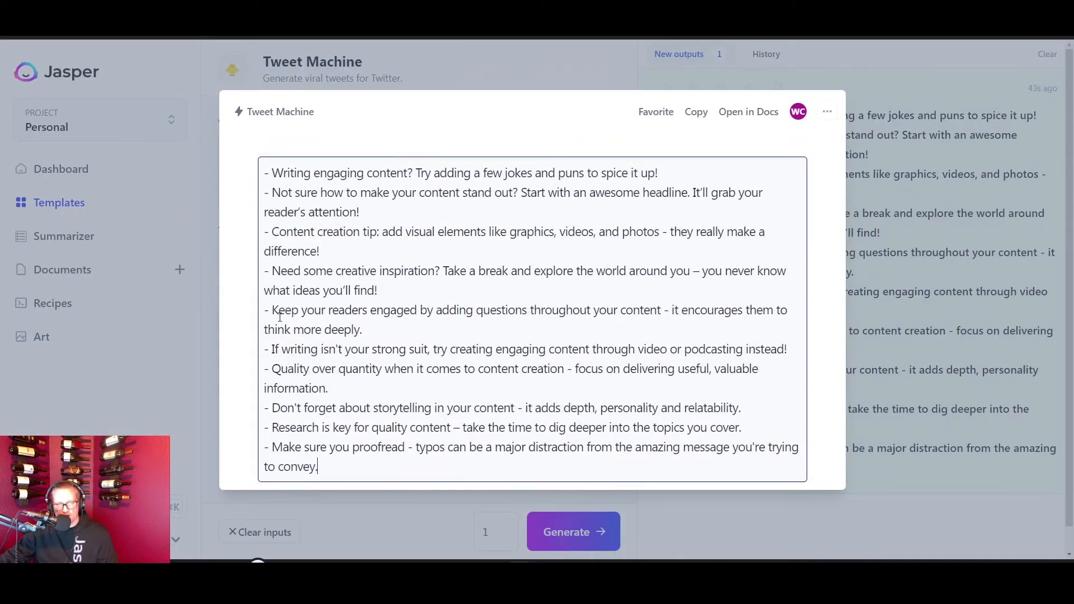
pyautogui.moveTo(273, 310); pyautogui.dragTo(396, 322)
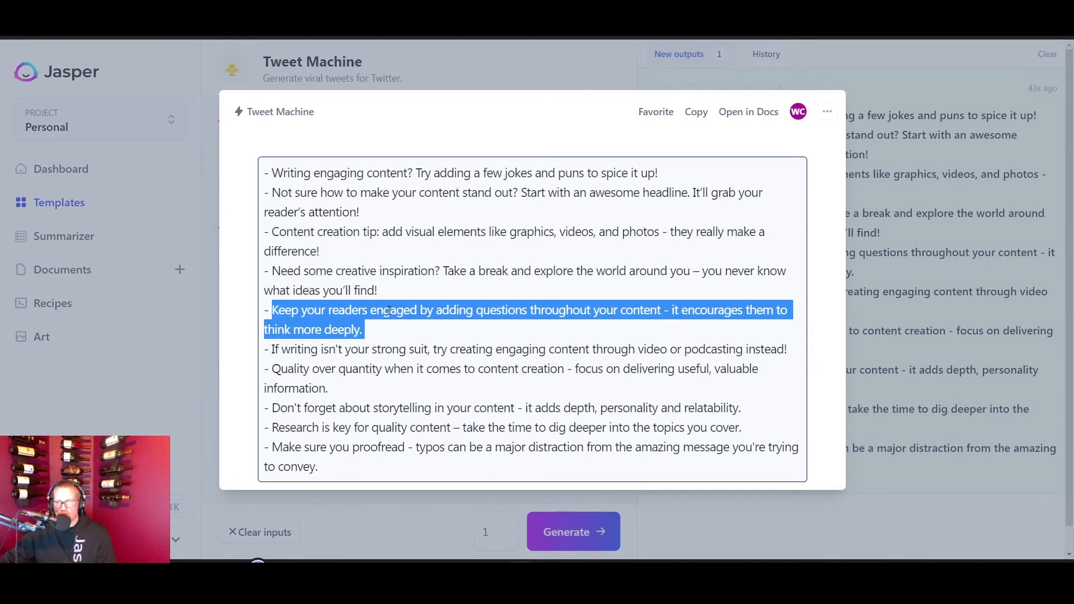
pyautogui.click(869, 163)
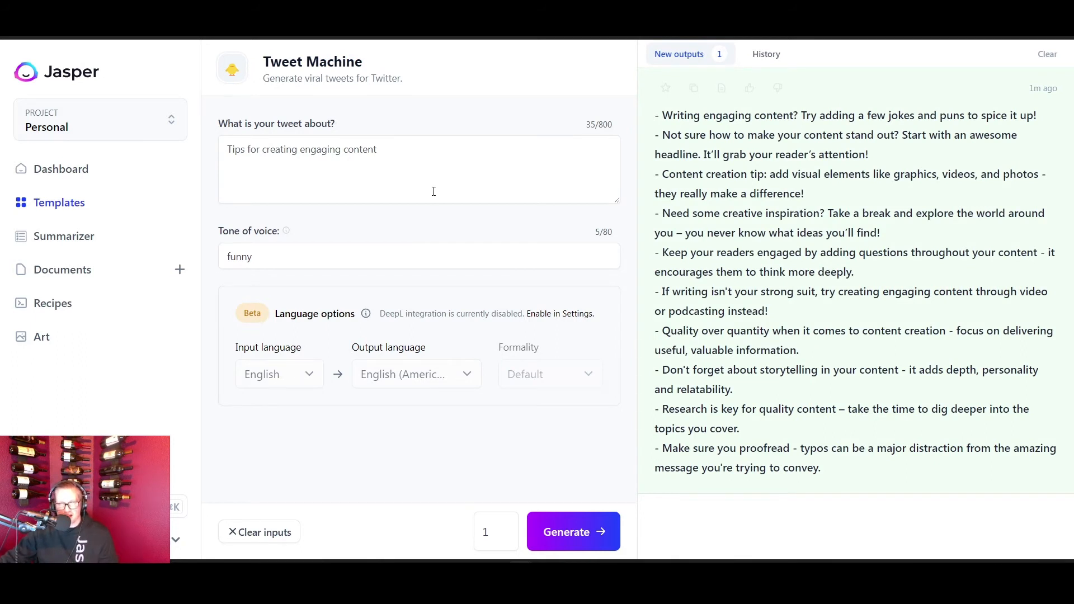
# - Open the Commands template and clear its existing command and background information
pyautogui.click(59, 212)
pyautogui.scroll(-6, 721, 367)
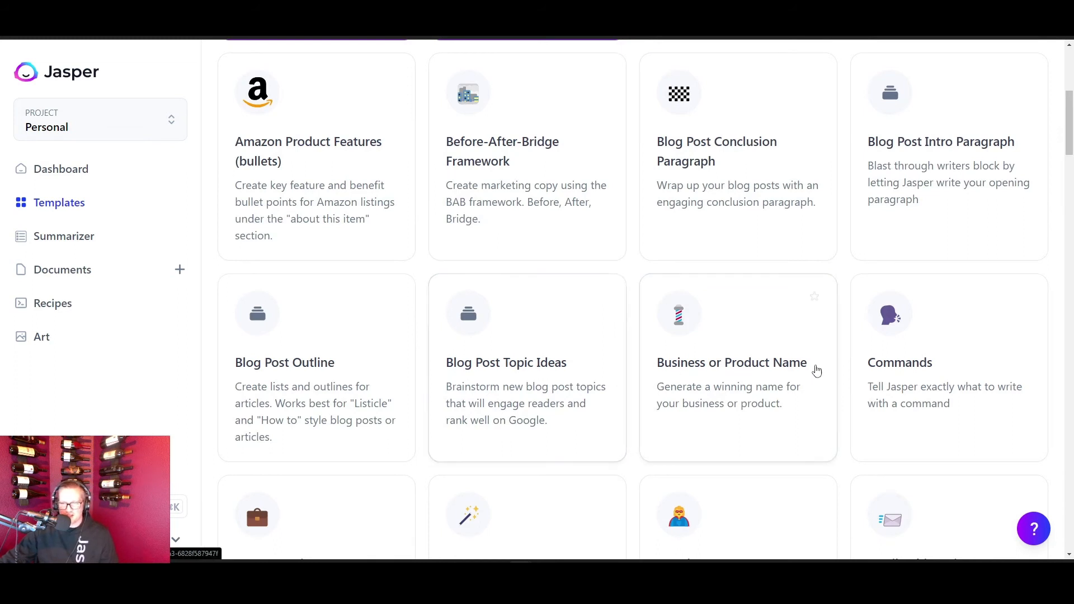
pyautogui.click(954, 362)
pyautogui.moveTo(414, 149); pyautogui.dragTo(210, 154)
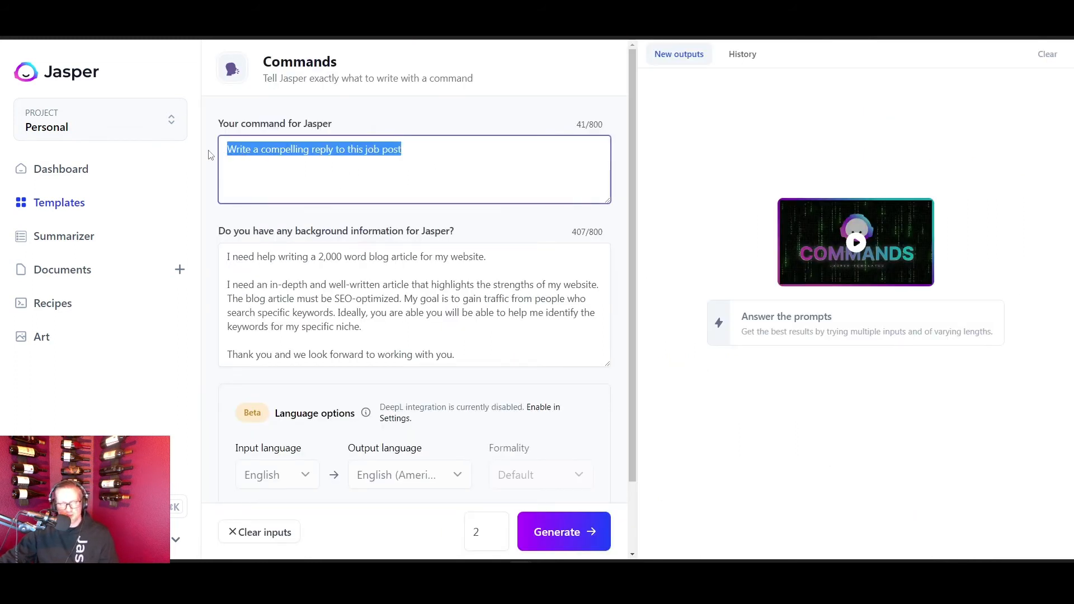
pyautogui.press('BackSpace')
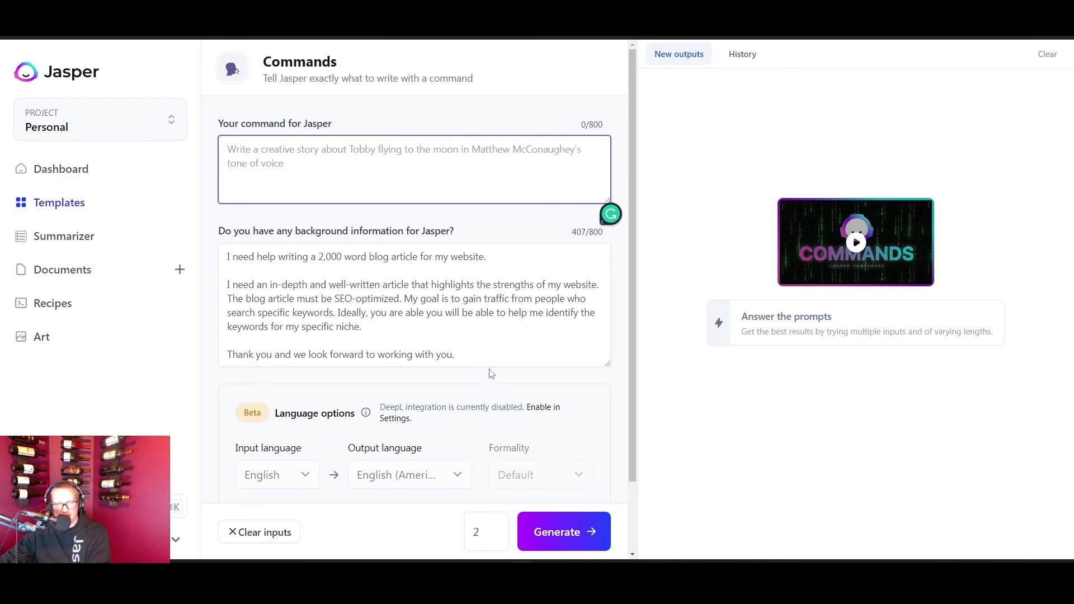
pyautogui.moveTo(492, 372); pyautogui.dragTo(173, 219)
pyautogui.press('BackSpace')
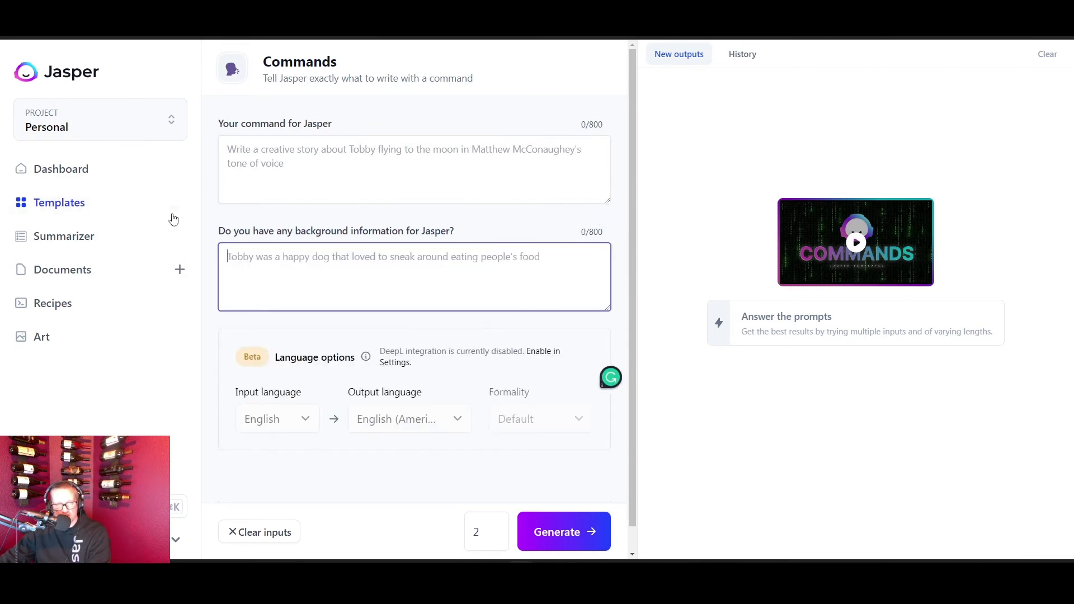
# - Enter a command asking Jasper to write 5 hashtags for a tweet about content creation
pyautogui.click(238, 151)
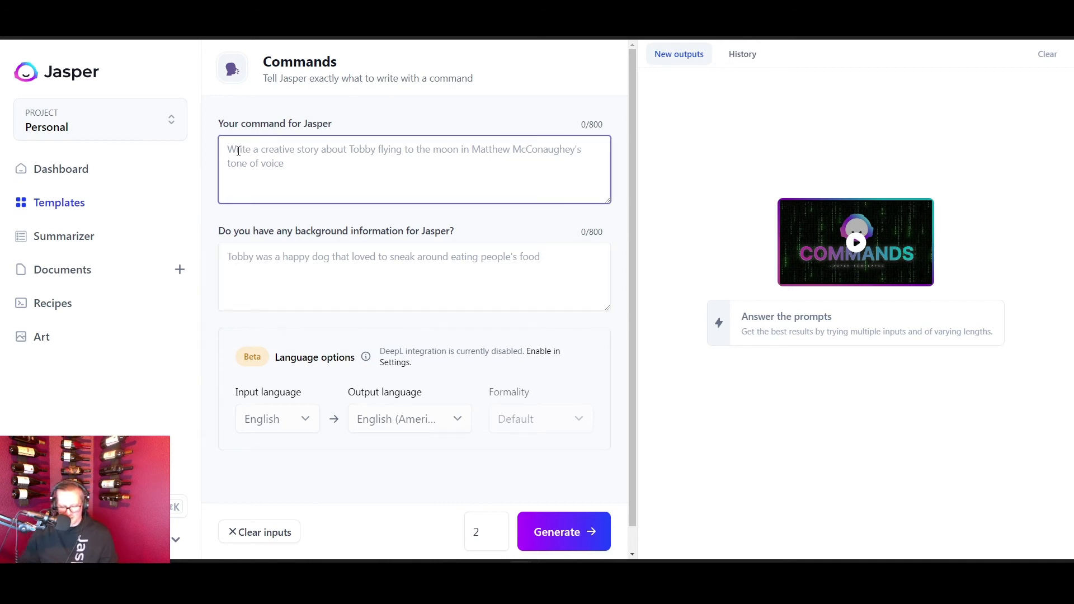
pyautogui.write('Write ')
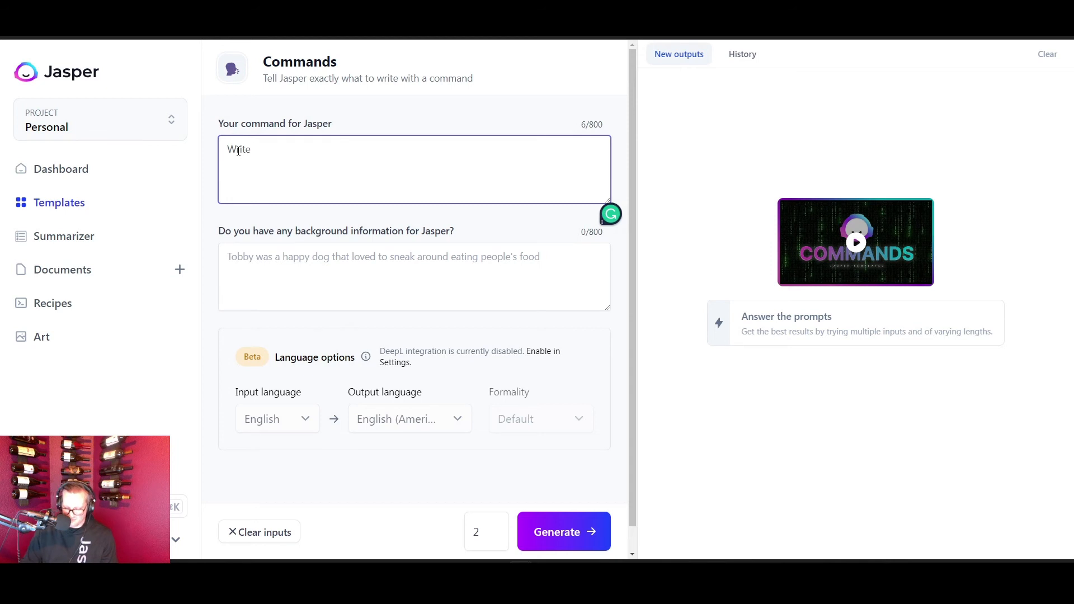
pyautogui.write('5 hastags')
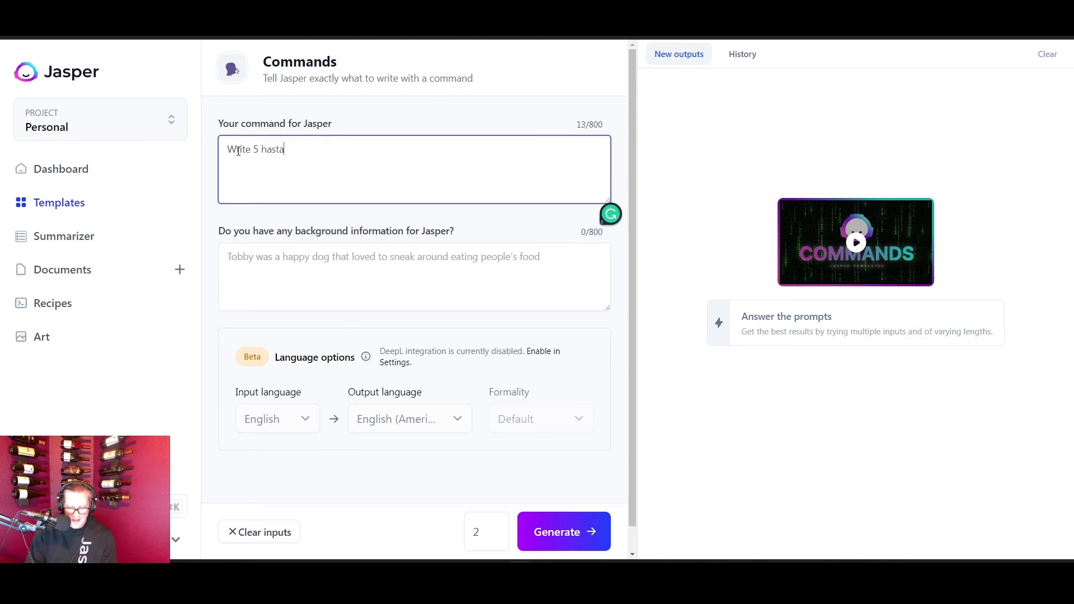
pyautogui.press('BackSpace')
pyautogui.press('BackSpace')
pyautogui.press('BackSpace')
pyautogui.press('BackSpace')
pyautogui.press('BackSpace')
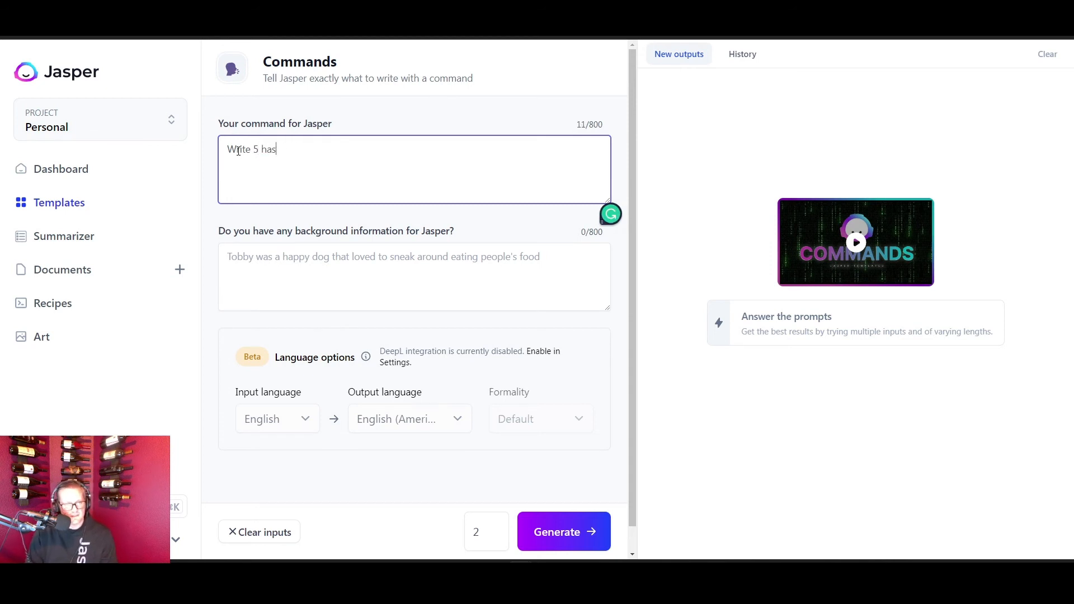
pyautogui.write('hta')
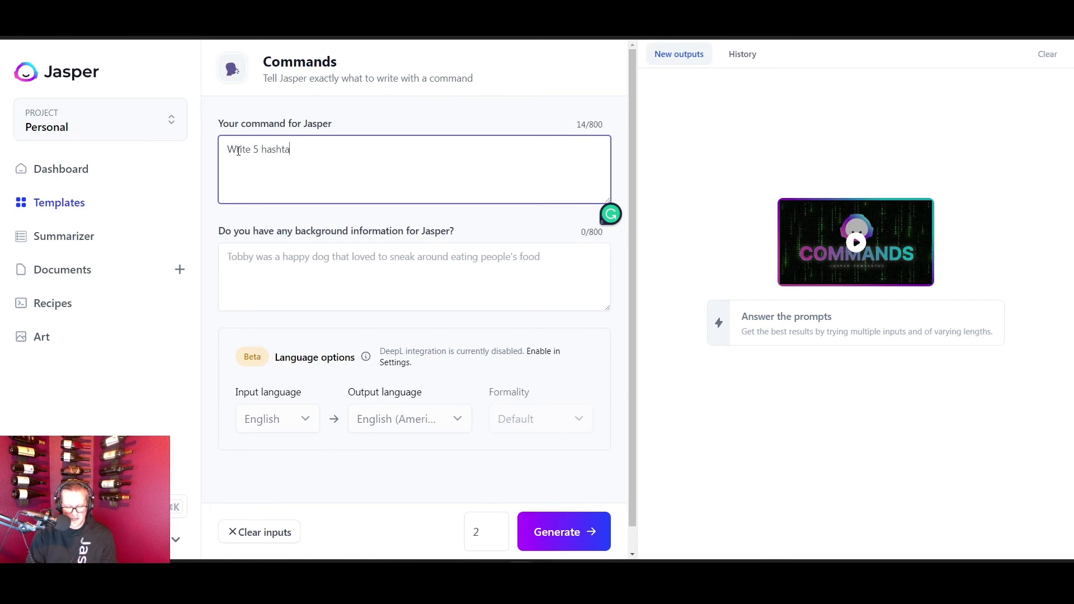
pyautogui.write('gs for a ')
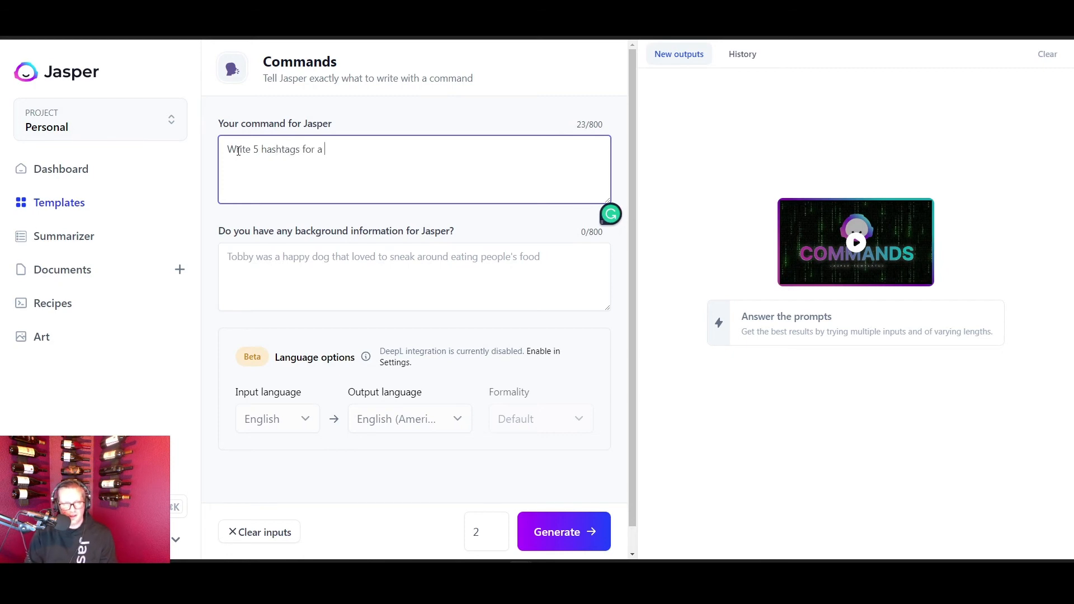
pyautogui.write('tweet a')
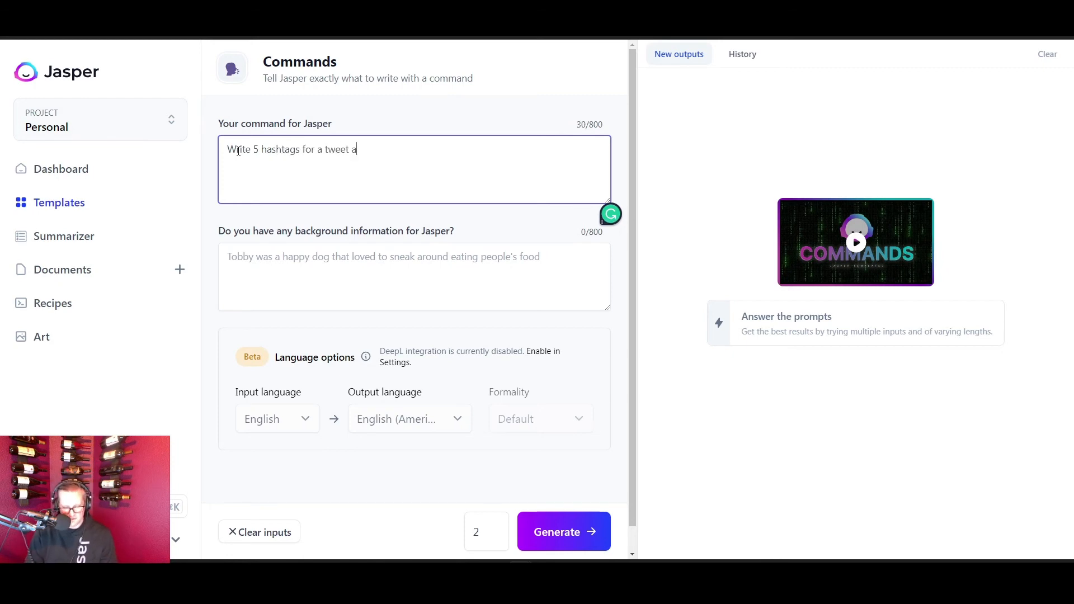
pyautogui.write('bout soci')
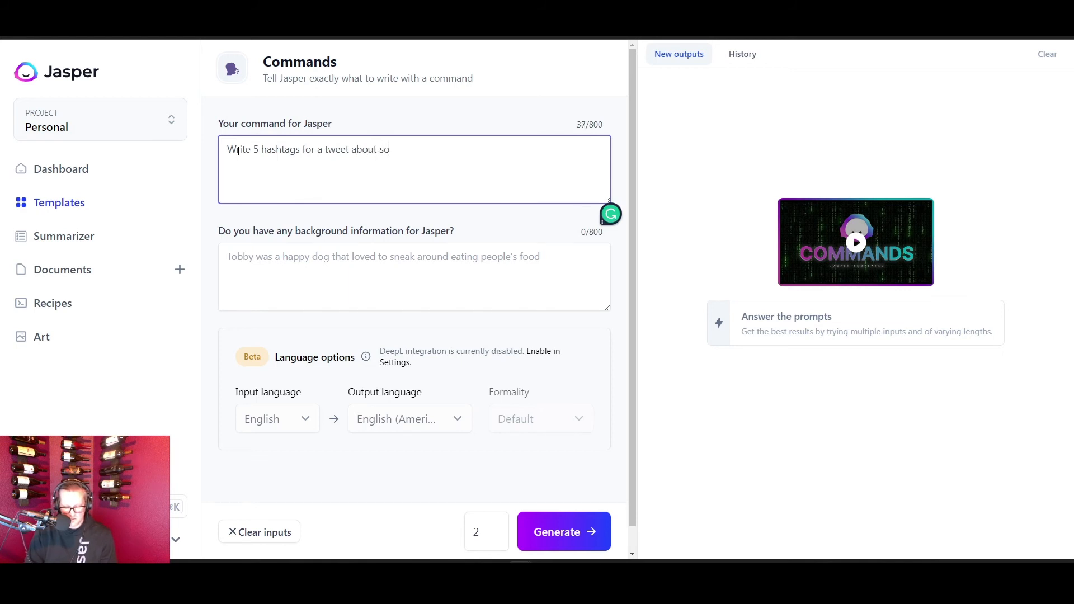
pyautogui.press('BackSpace')
pyautogui.press('BackSpace')
pyautogui.press('BackSpace')
pyautogui.press('BackSpace')
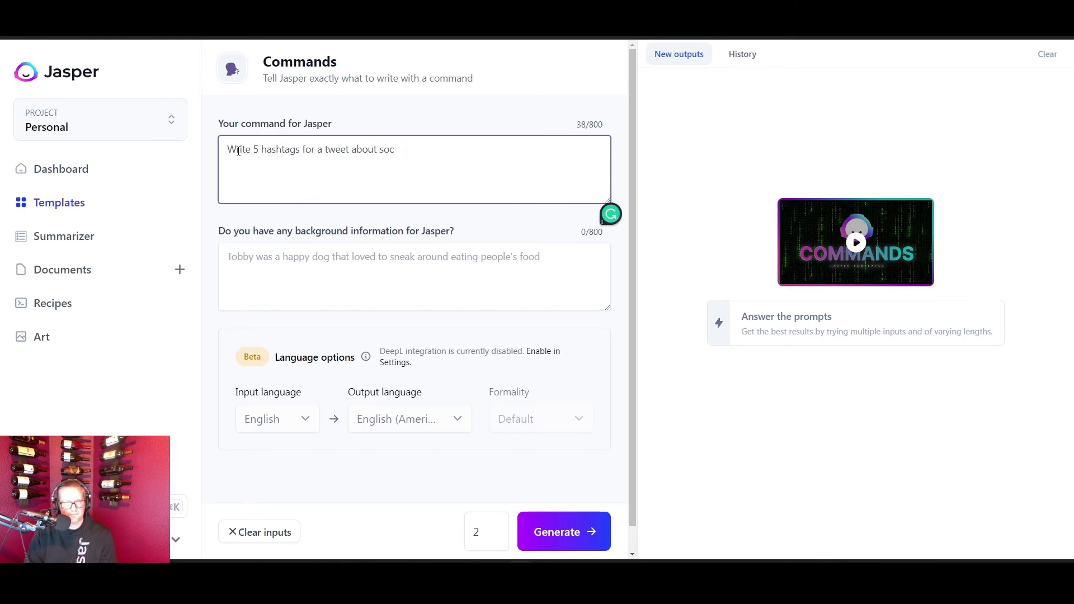
pyautogui.write('cao')
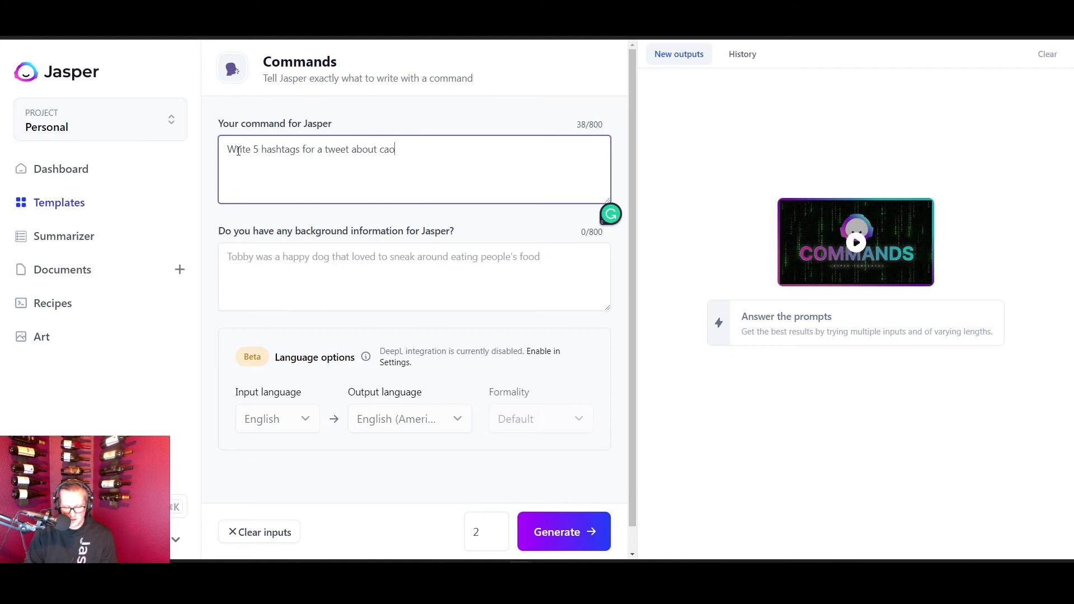
pyautogui.write('ntent cre')
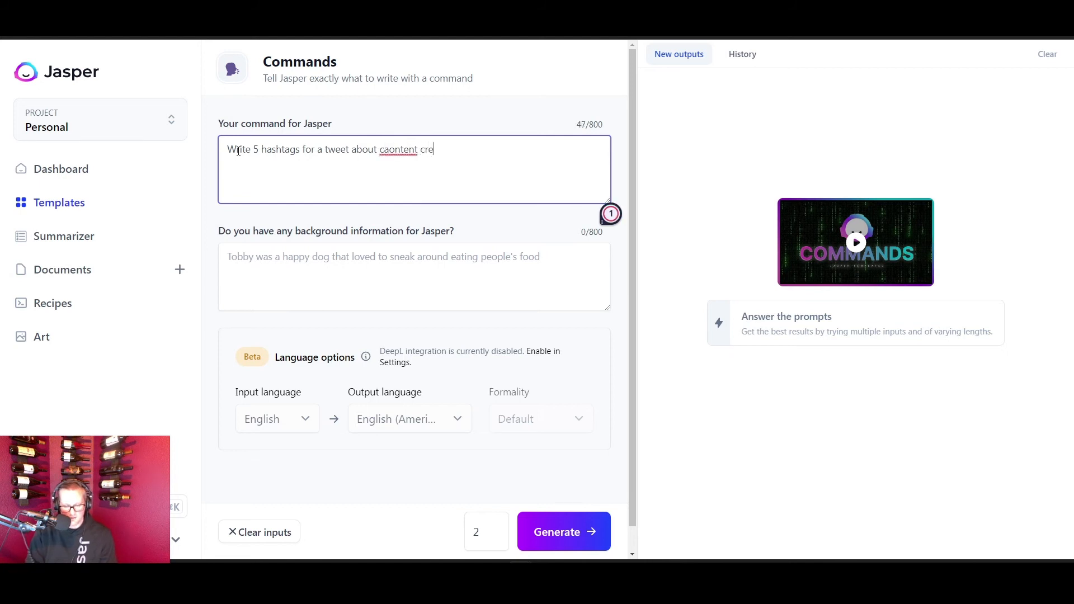
pyautogui.write('atin')
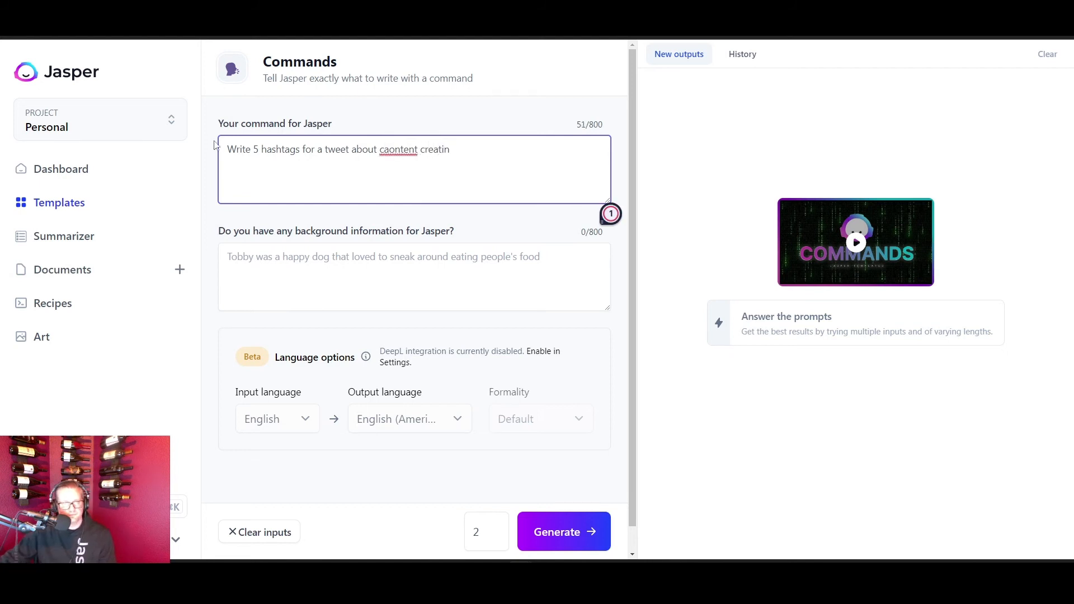
# - Correct the spelling of the command's last two words to "content creation" and generate the hashtags
pyautogui.rightClick(398, 150)
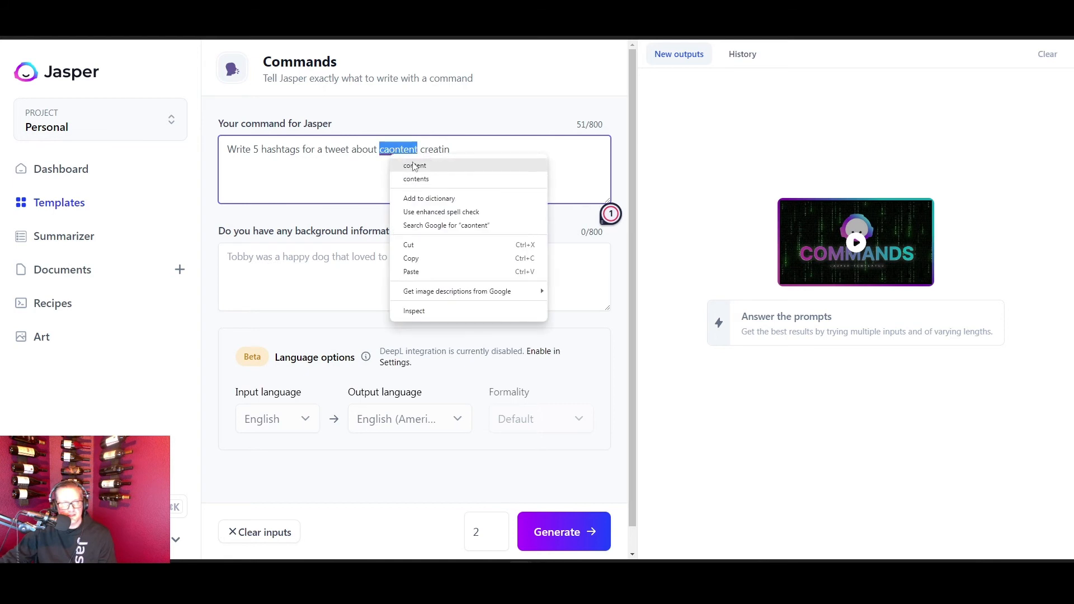
pyautogui.click(414, 166)
pyautogui.click(445, 151)
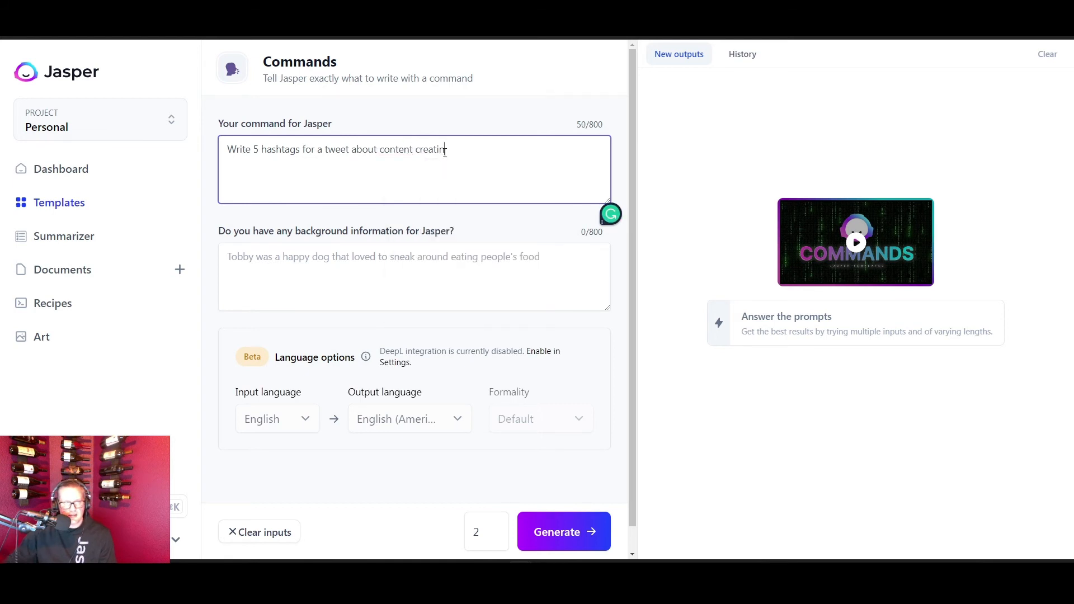
pyautogui.press('BackSpace')
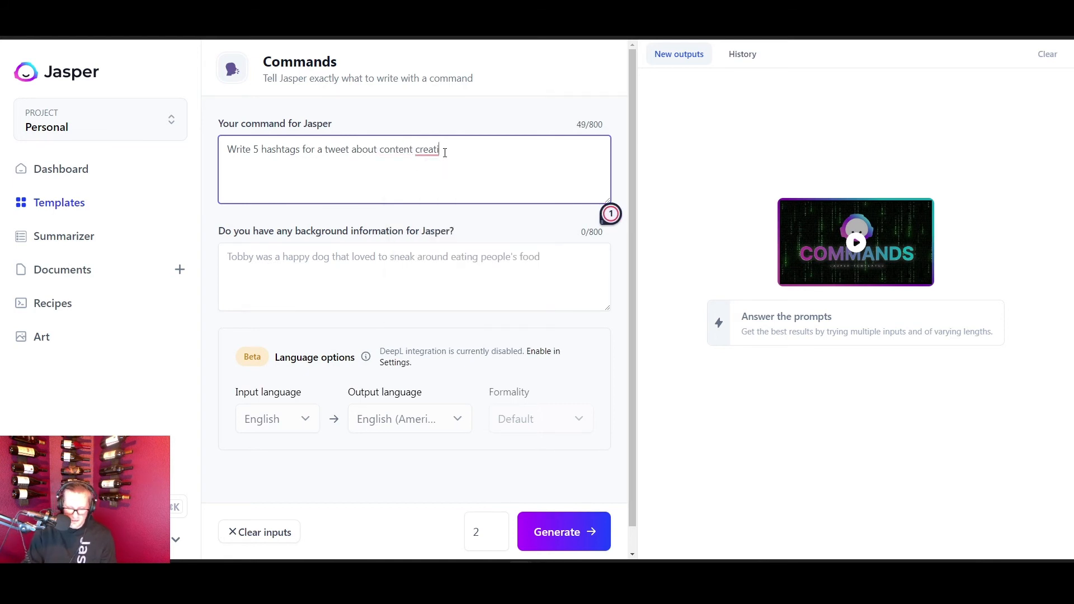
pyautogui.write('on')
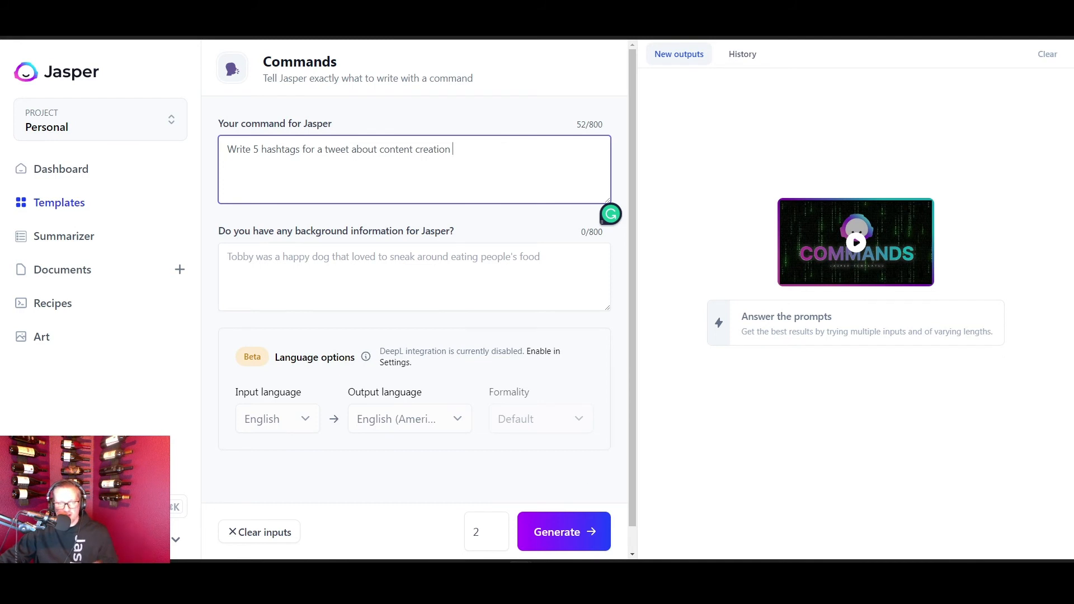
pyautogui.click(563, 545)
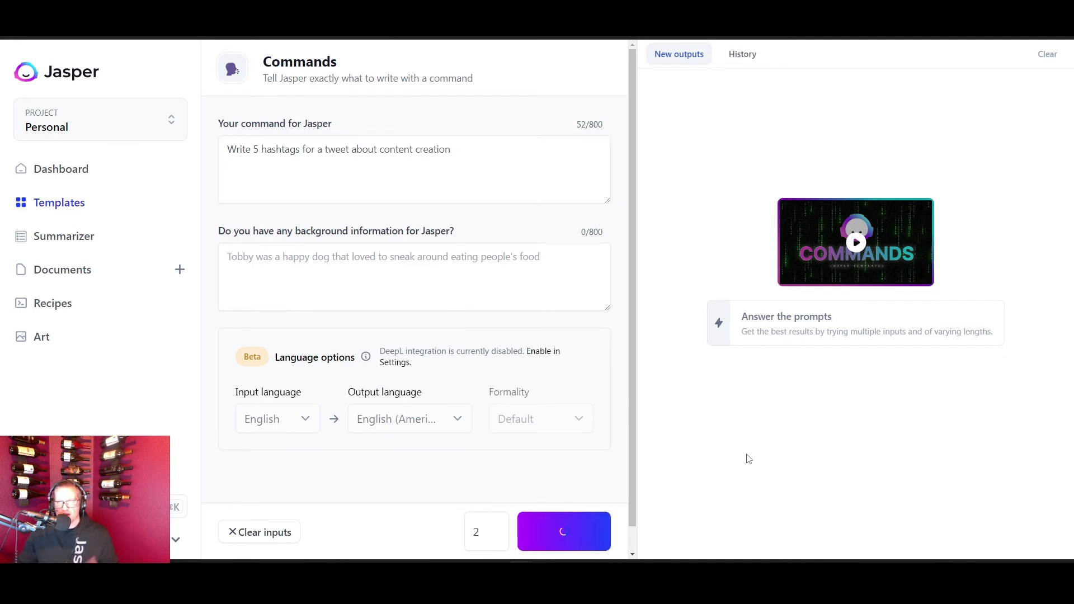